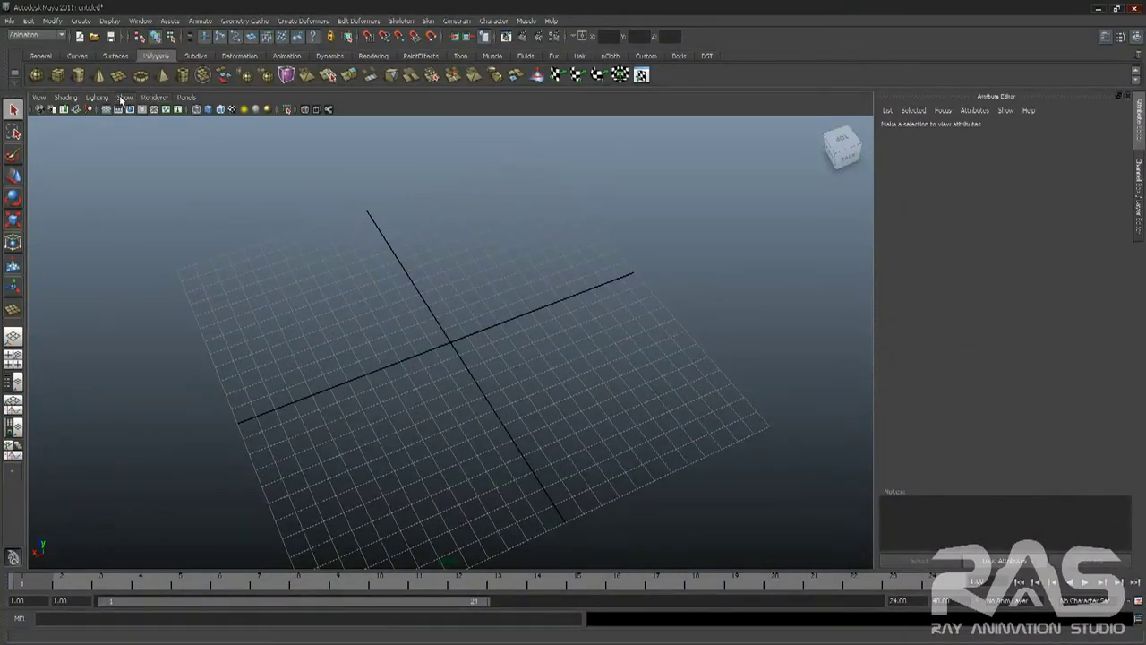
- Create a polygon cube by dragging out its base and height, displayed smooth-shaded
click(57, 77)
drag(357, 301, 413, 377)
drag(473, 332, 473, 243)
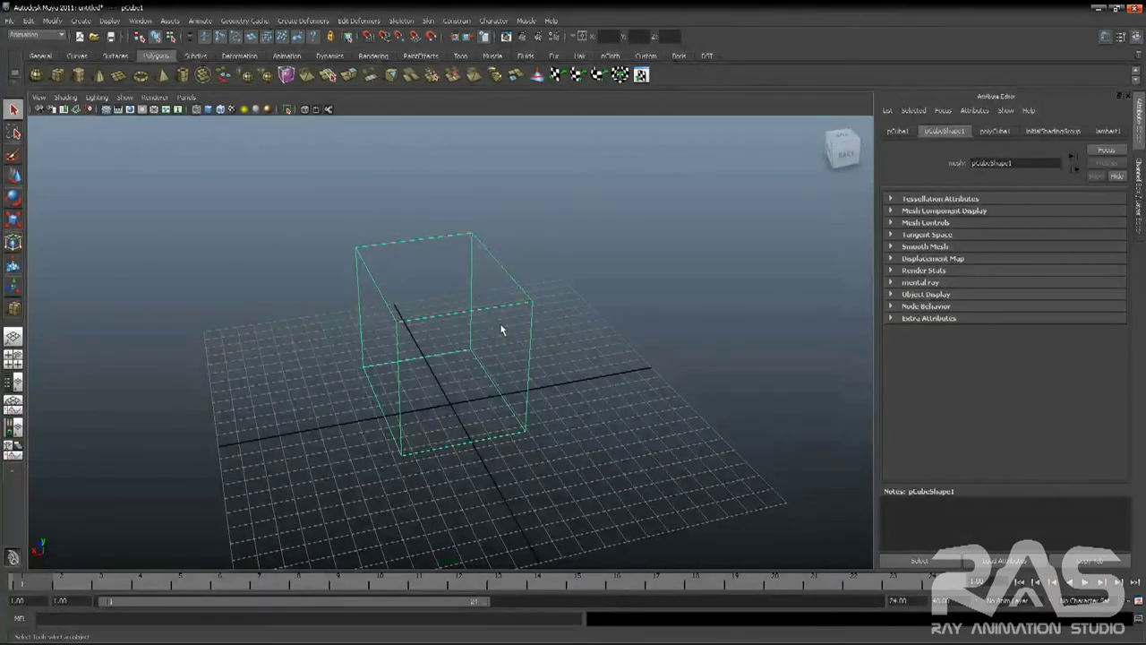
key(5)
mouse_move(504, 328)
alt+mouse_down()
mouse_move(494, 388)
mouse_move(353, 332)
alt+mouse_up()
key(w)
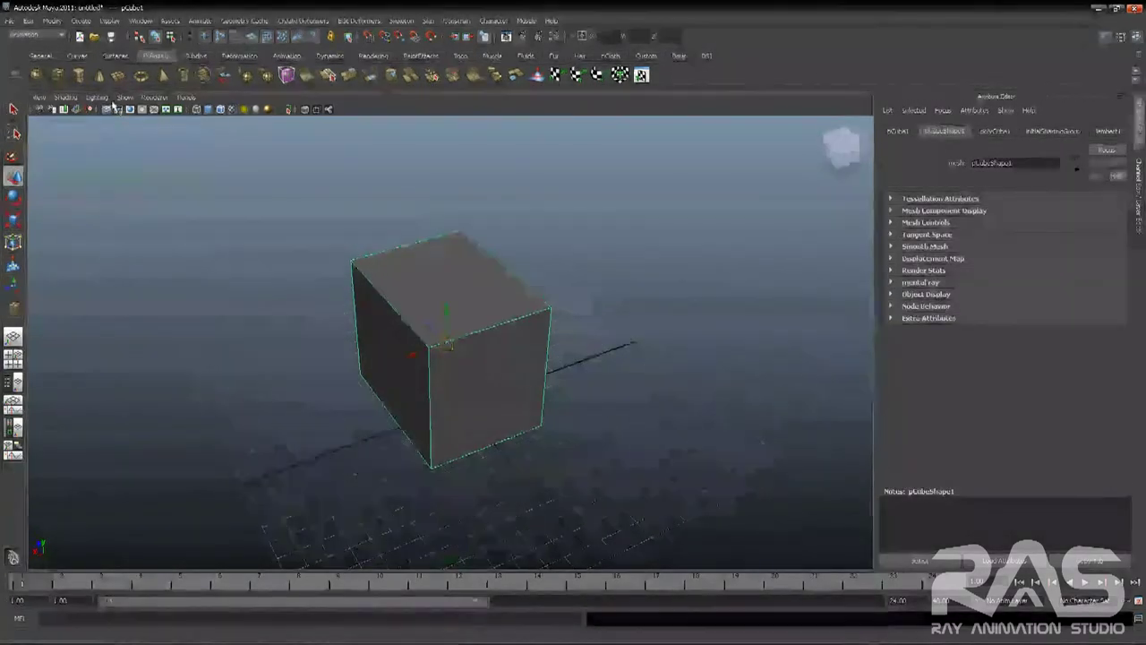
- Draw a large polygon plane across the grid beneath the cube
click(119, 77)
scroll(351, 427, down, 5)
mouse_move(320, 418)
mouse_down()
mouse_move(675, 537)
mouse_move(908, 515)
mouse_up()
key(w)
scroll(450, 440, up, 3)
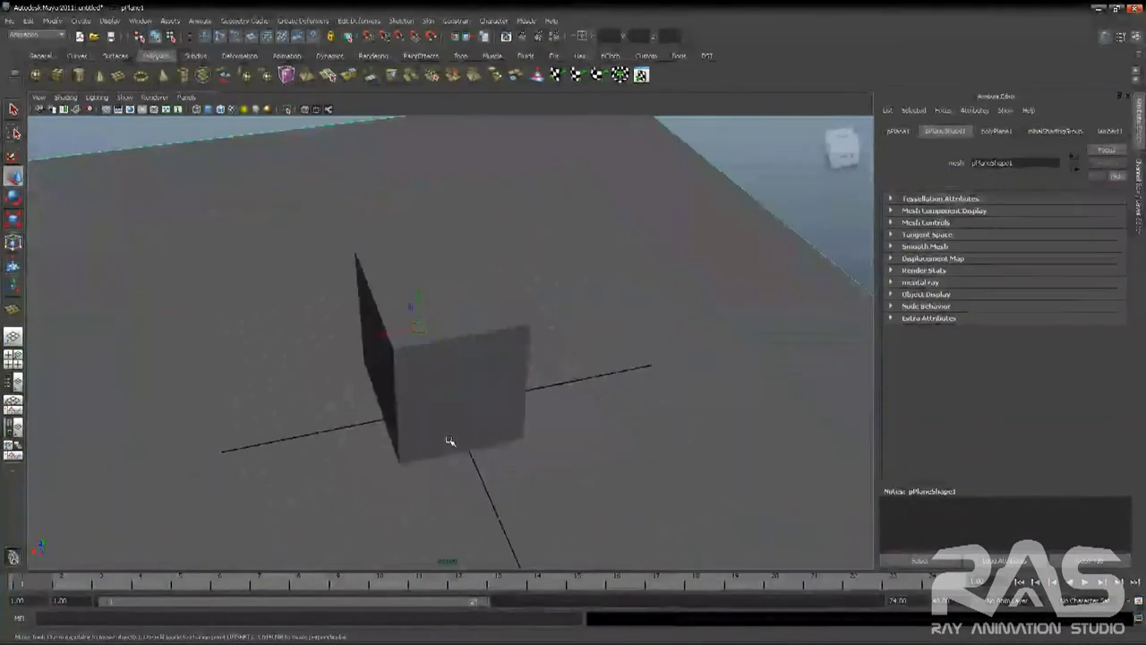
scroll(450, 440, down, 3)
- Scale the ground plane back down to about grid size under the cube
key(r)
drag(376, 342, 248, 372)
drag(419, 305, 359, 184)
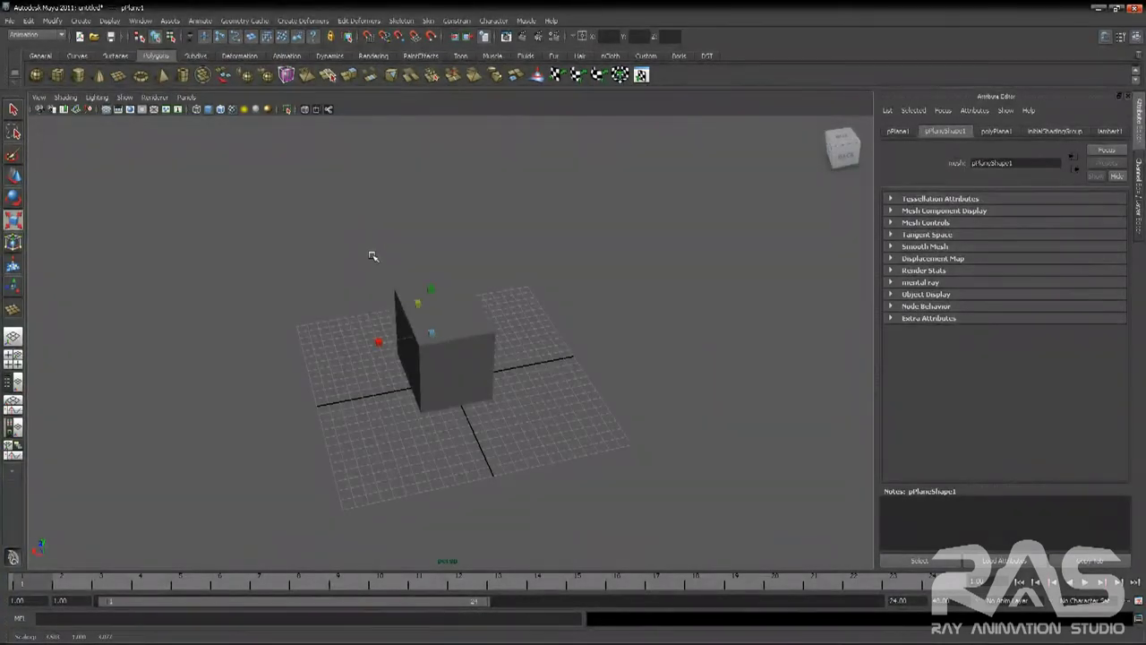
click(379, 342)
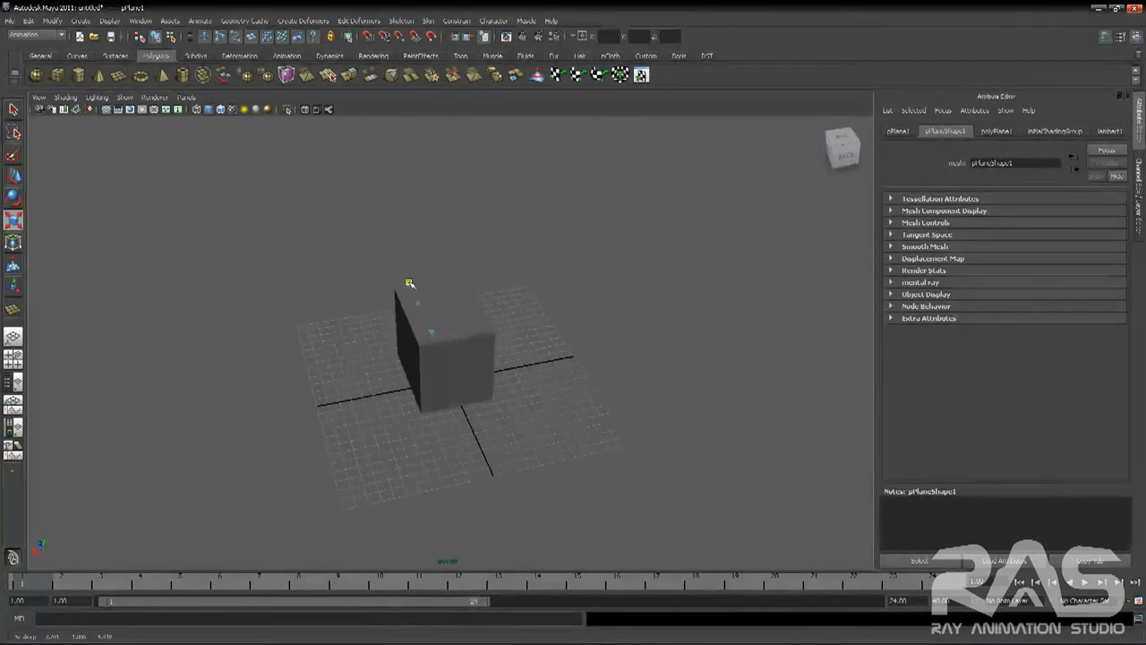
mouse_move(421, 298)
alt+mouse_down()
mouse_move(532, 418)
mouse_move(555, 414)
alt+mouse_up()
key(w)
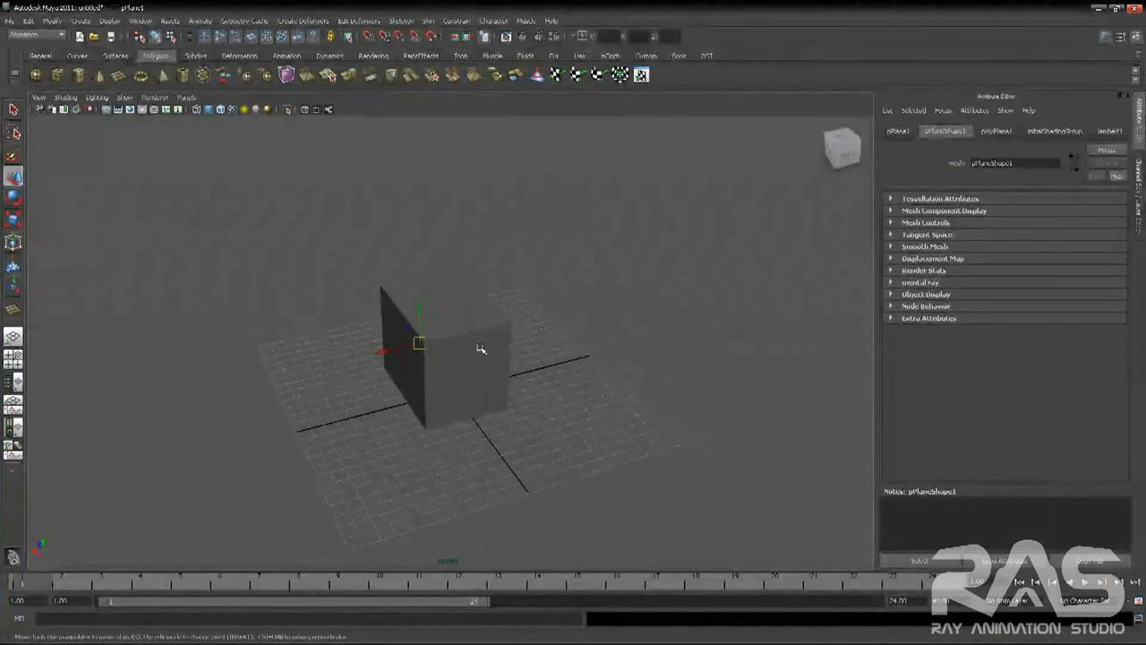
- Assign the cube a new Lambert material (lambert2) and set its colour to red
click(481, 349)
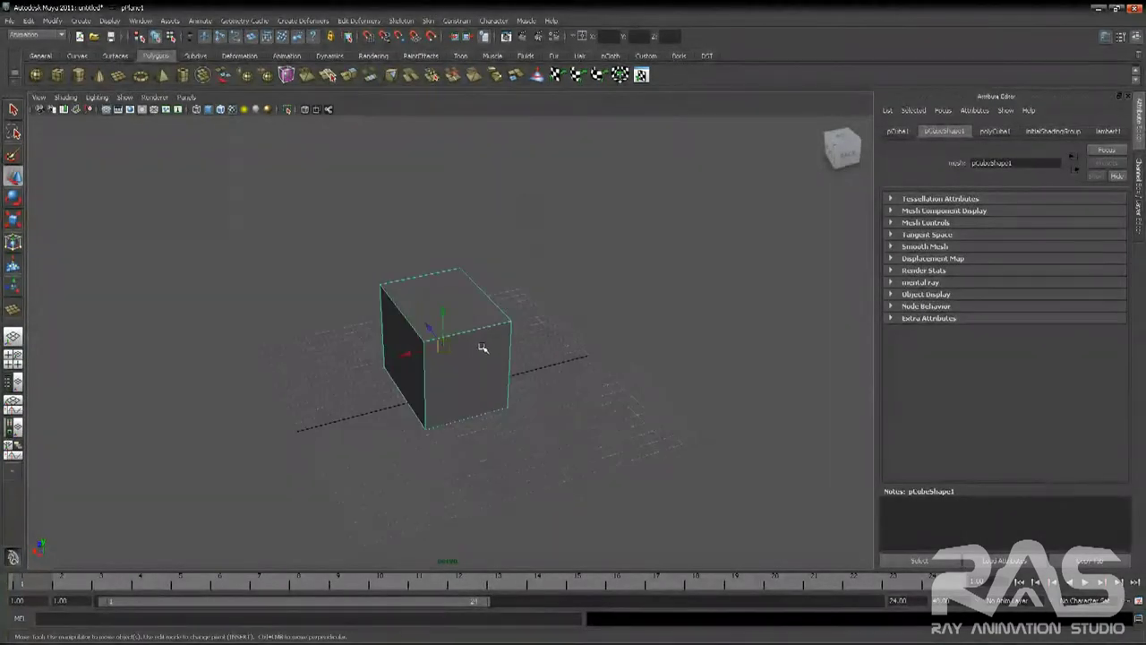
right_click(472, 308)
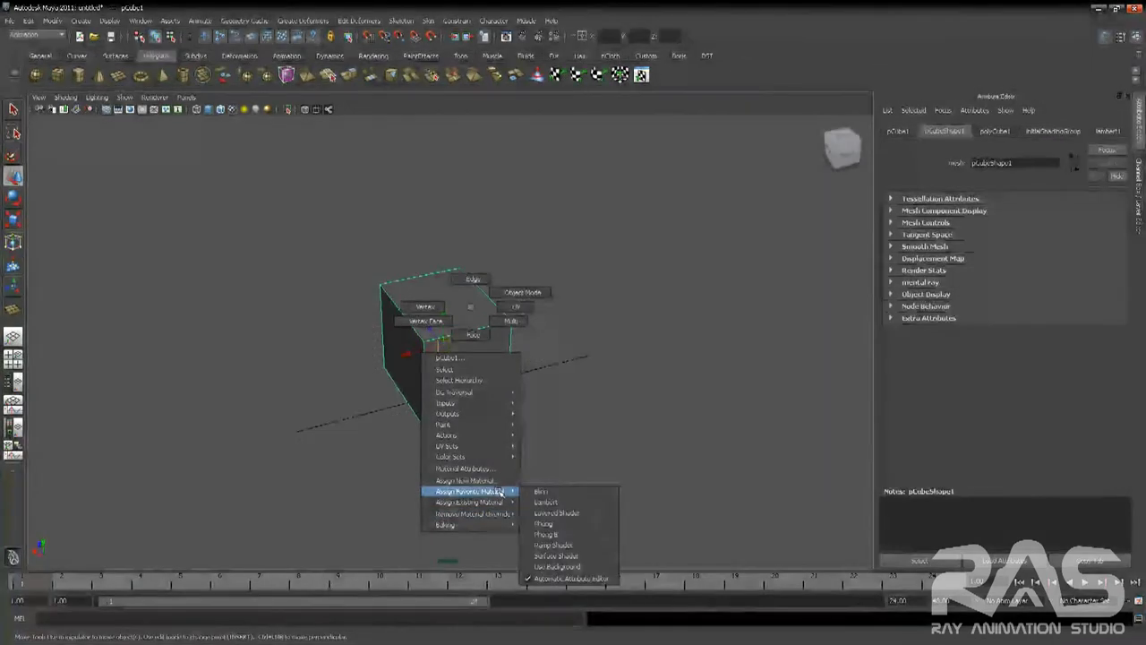
mouse_move(469, 492)
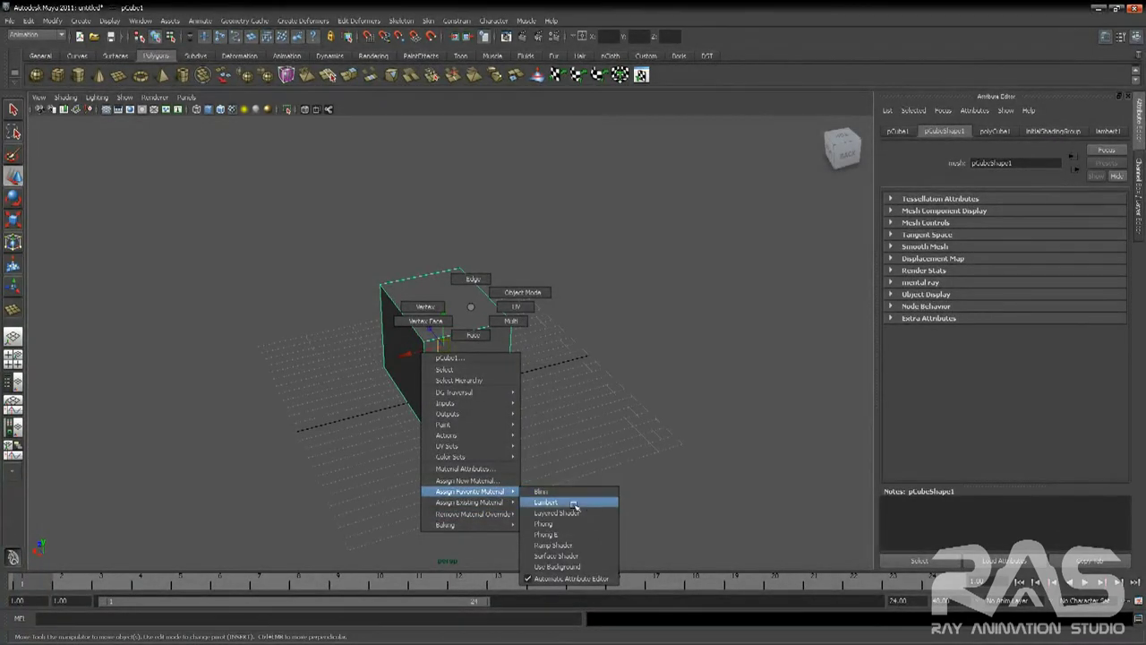
click(573, 504)
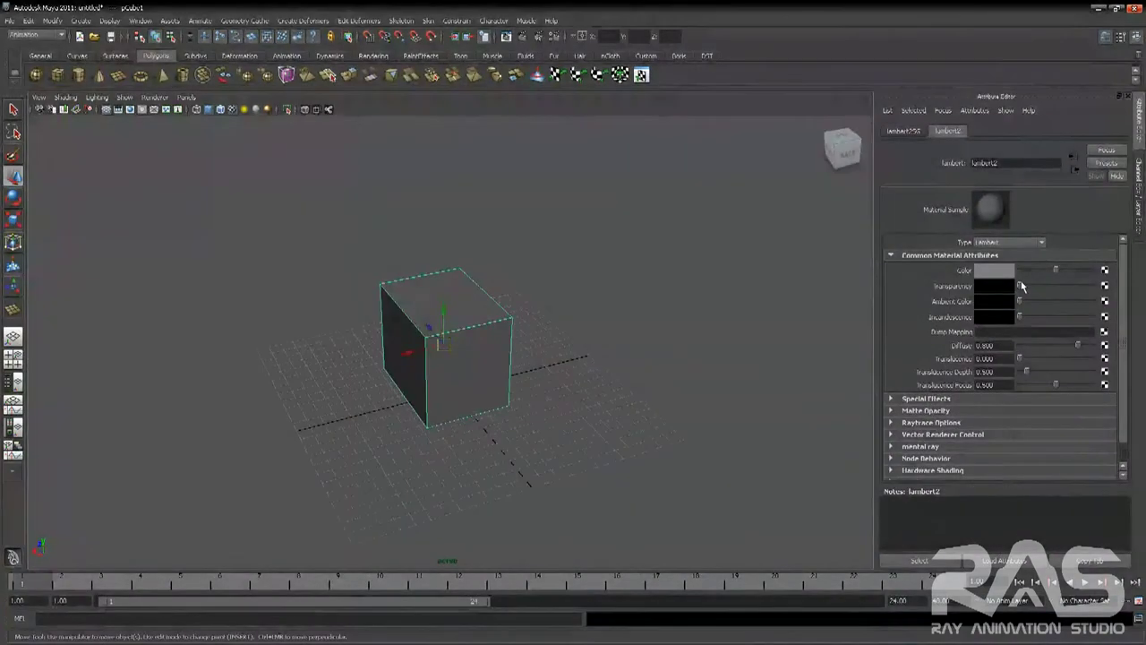
mouse_move(1053, 272)
mouse_down()
mouse_move(1025, 267)
mouse_move(1076, 266)
mouse_move(1105, 282)
mouse_up()
click(1001, 270)
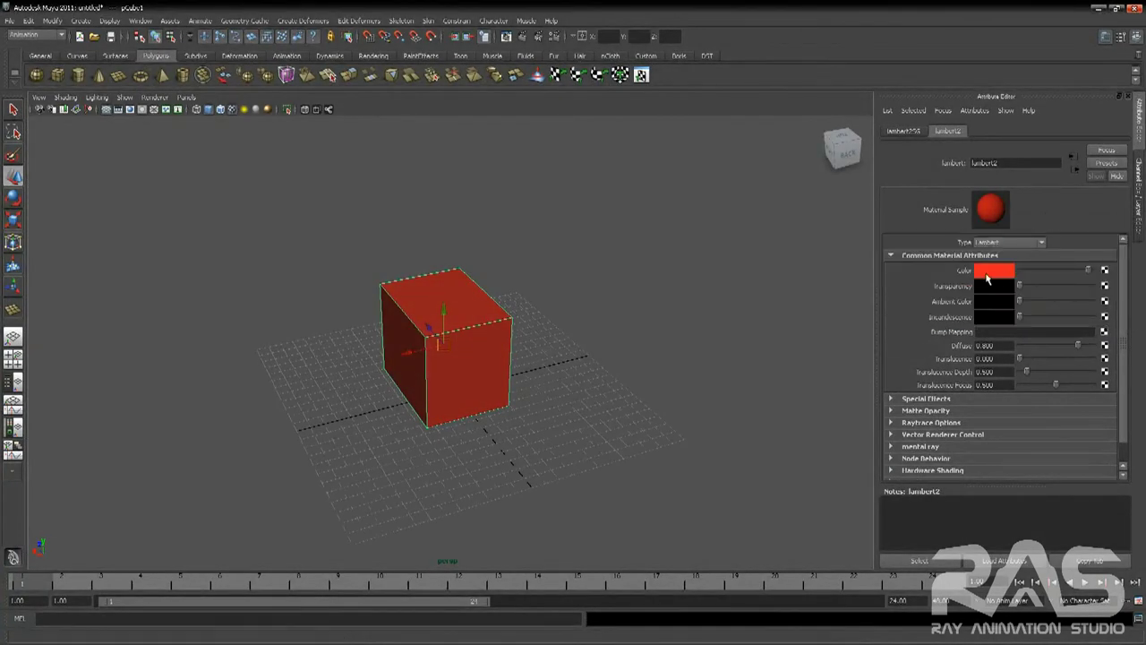
mouse_move(1018, 286)
mouse_down()
mouse_move(1093, 287)
mouse_move(965, 288)
mouse_move(1029, 307)
mouse_up()
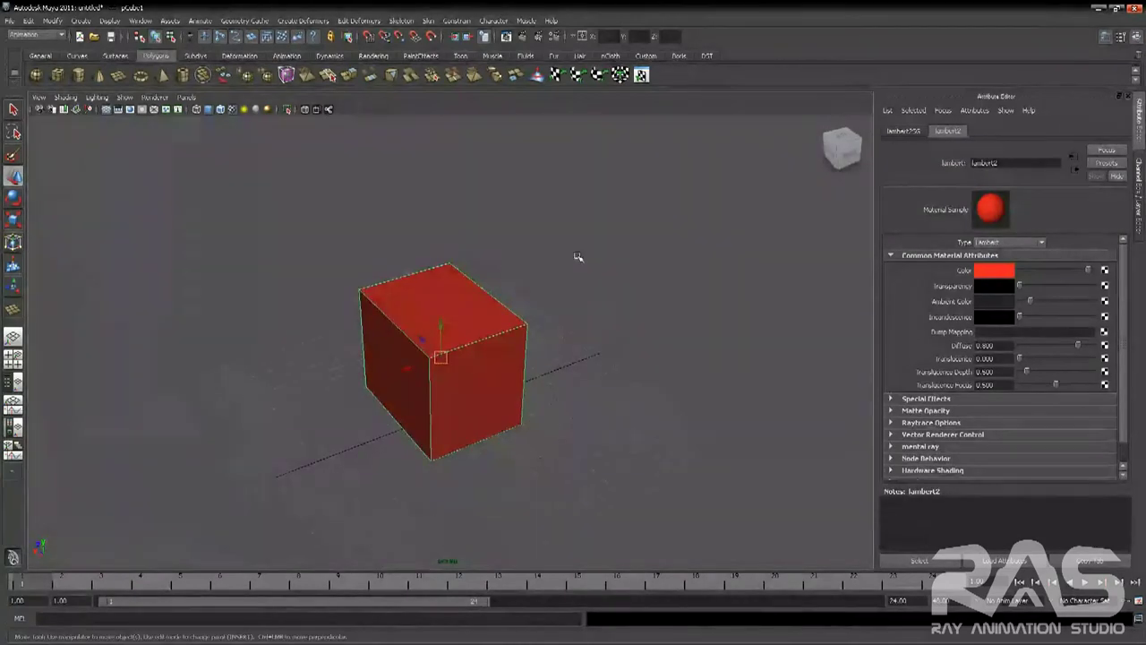
- Set Render Settings to mental ray with the Preview: Caustics quality preset
click(555, 39)
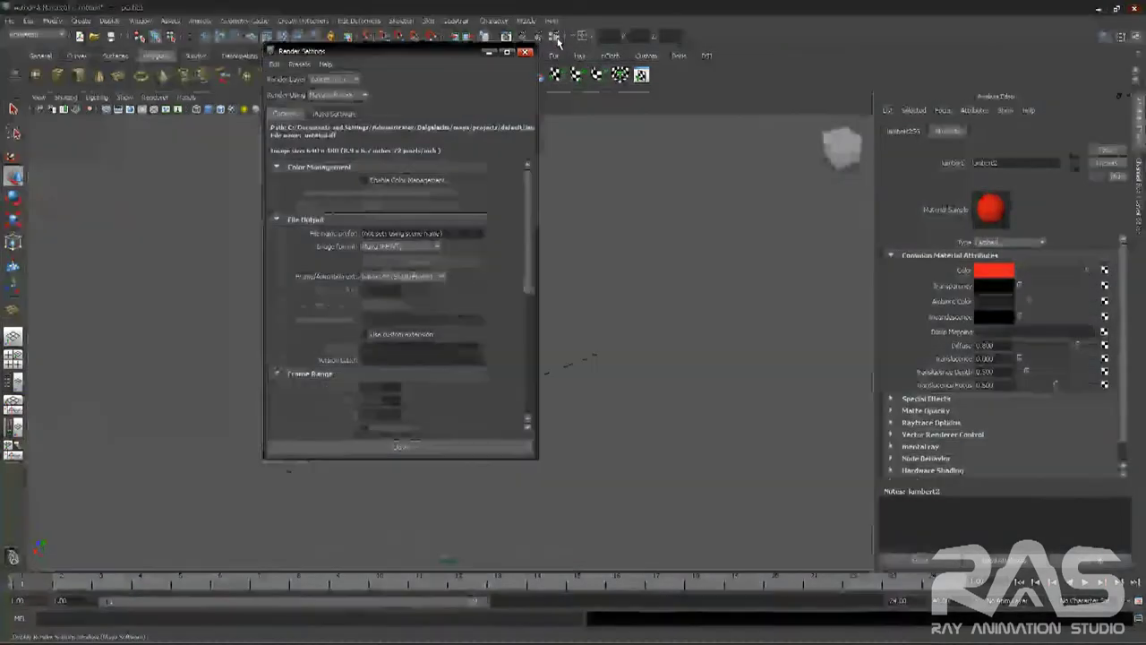
click(362, 94)
click(348, 132)
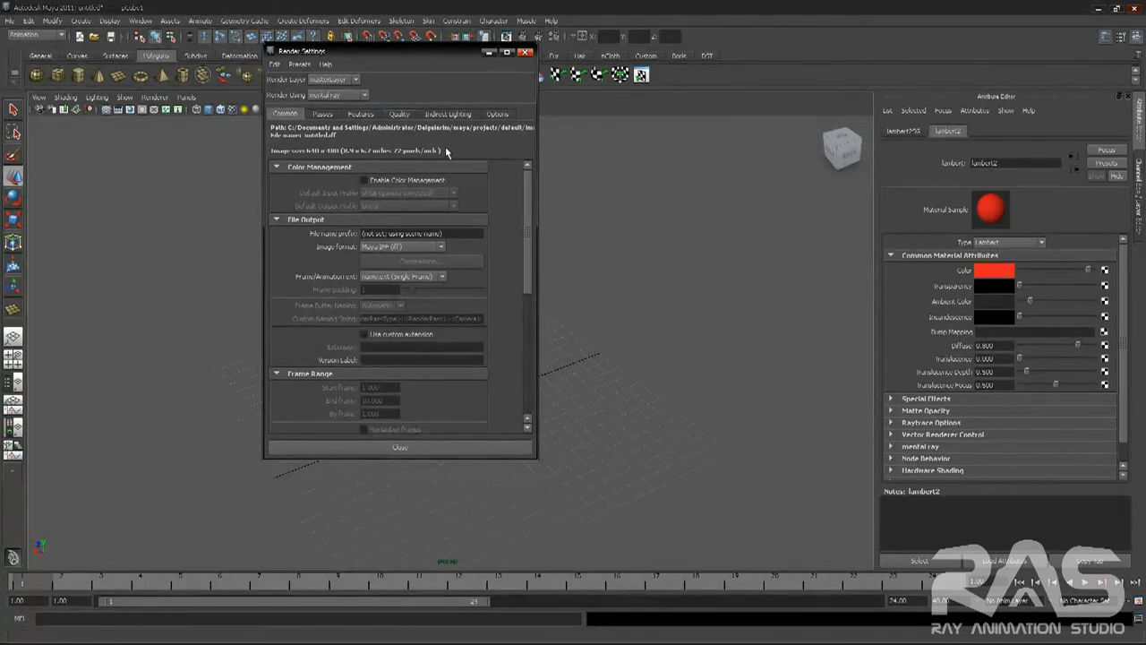
click(403, 115)
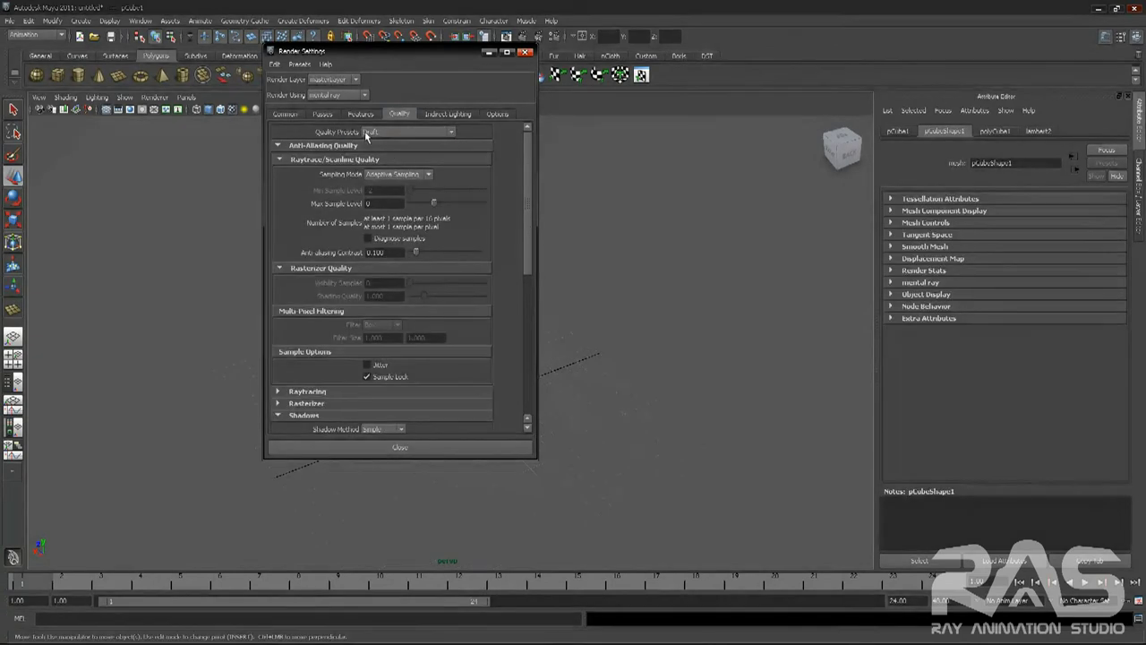
click(403, 131)
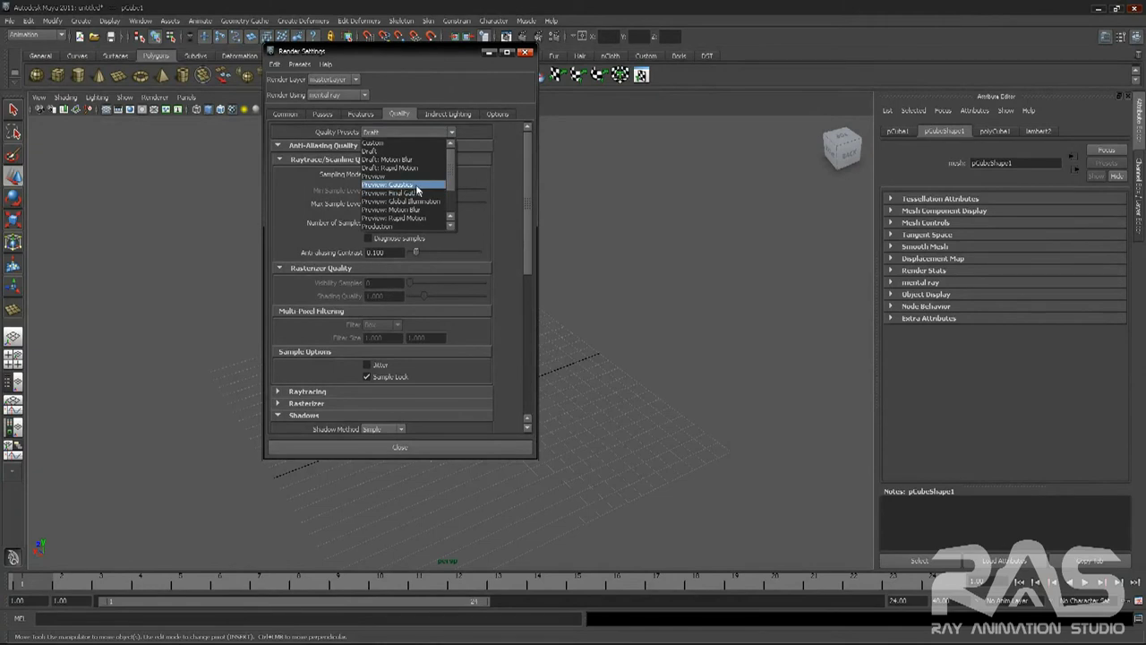
click(416, 186)
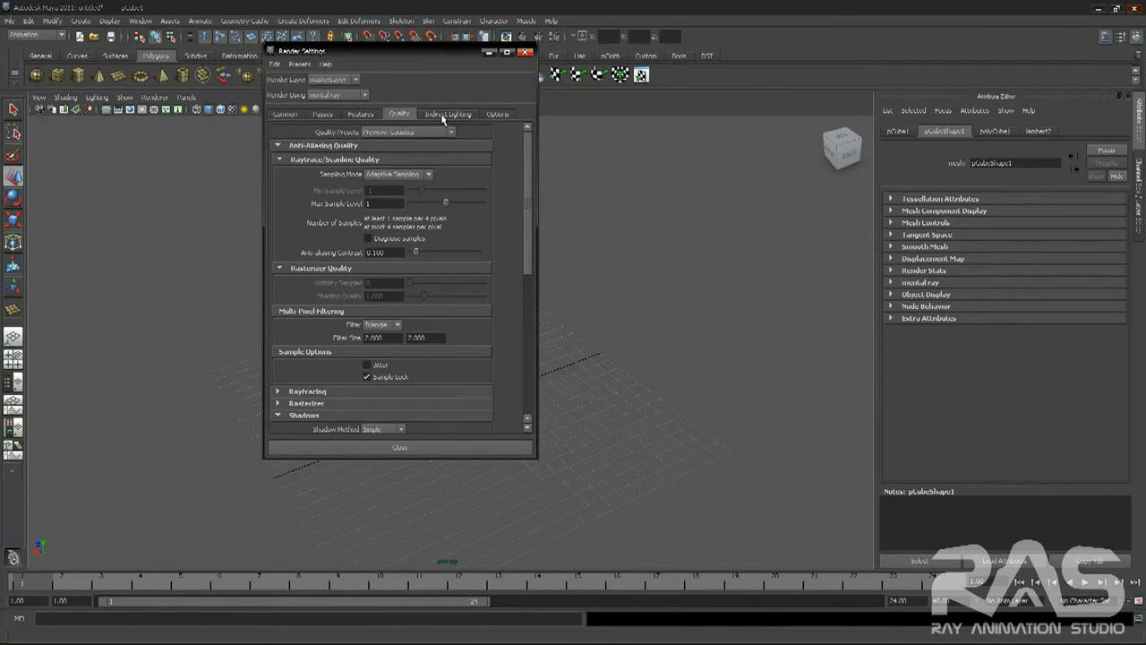
- Create a Physical Sun and Sky from the Indirect Lighting settings
click(442, 117)
click(405, 162)
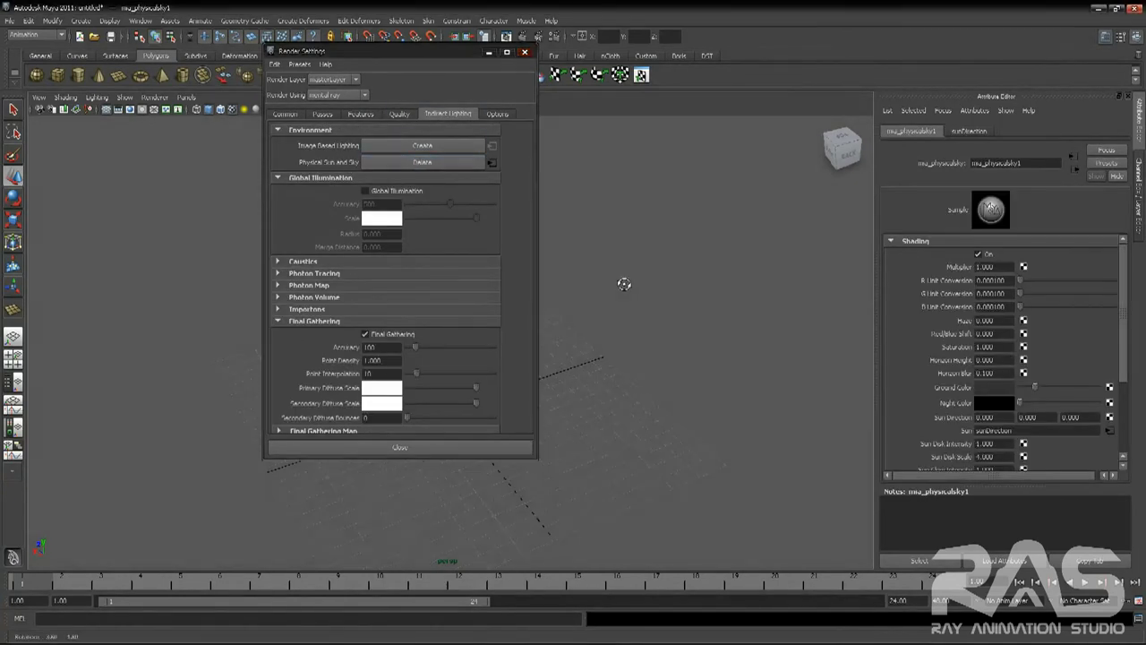
click(525, 51)
mouse_move(504, 355)
alt+mouse_down()
mouse_move(717, 343)
mouse_move(582, 342)
alt+mouse_up()
- Rotate the sun direction light to point from a new angle at the cube
scroll(582, 339, down, 3)
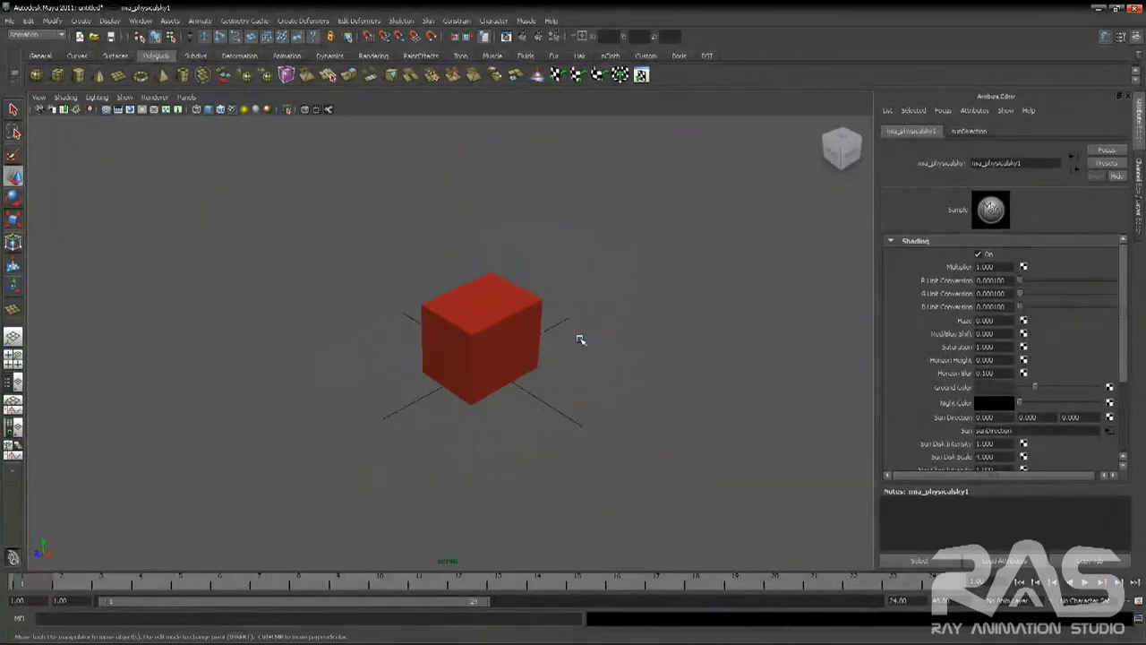
scroll(581, 337, up, 2)
click(531, 347)
middle_drag(531, 348, 391, 271)
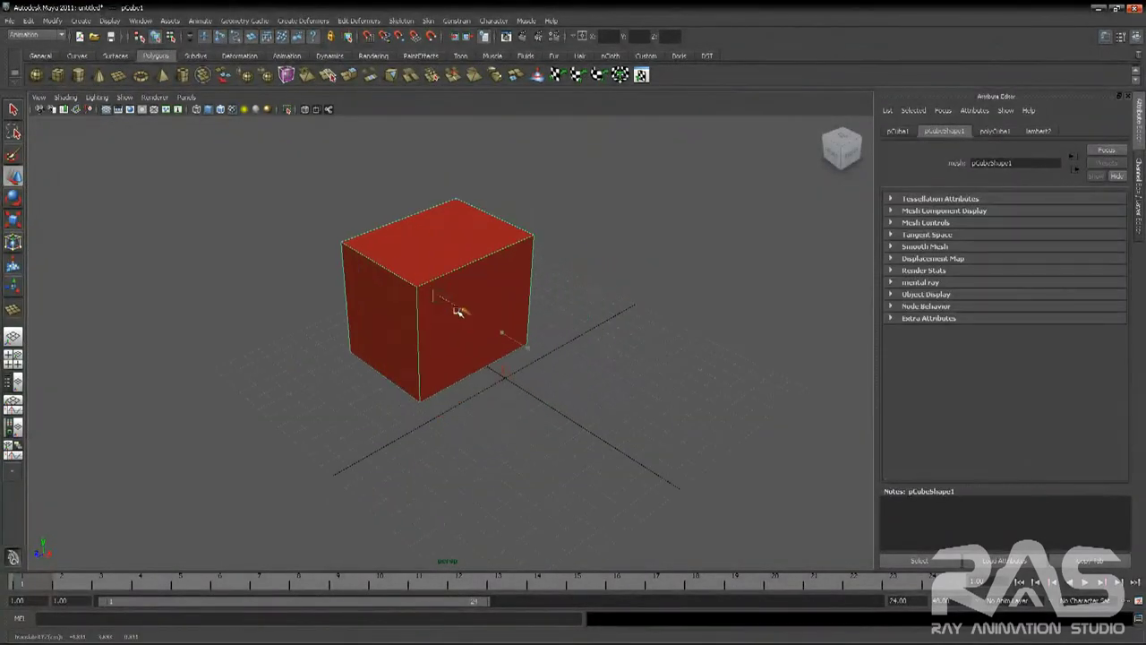
alt+right_drag(391, 271, 525, 352)
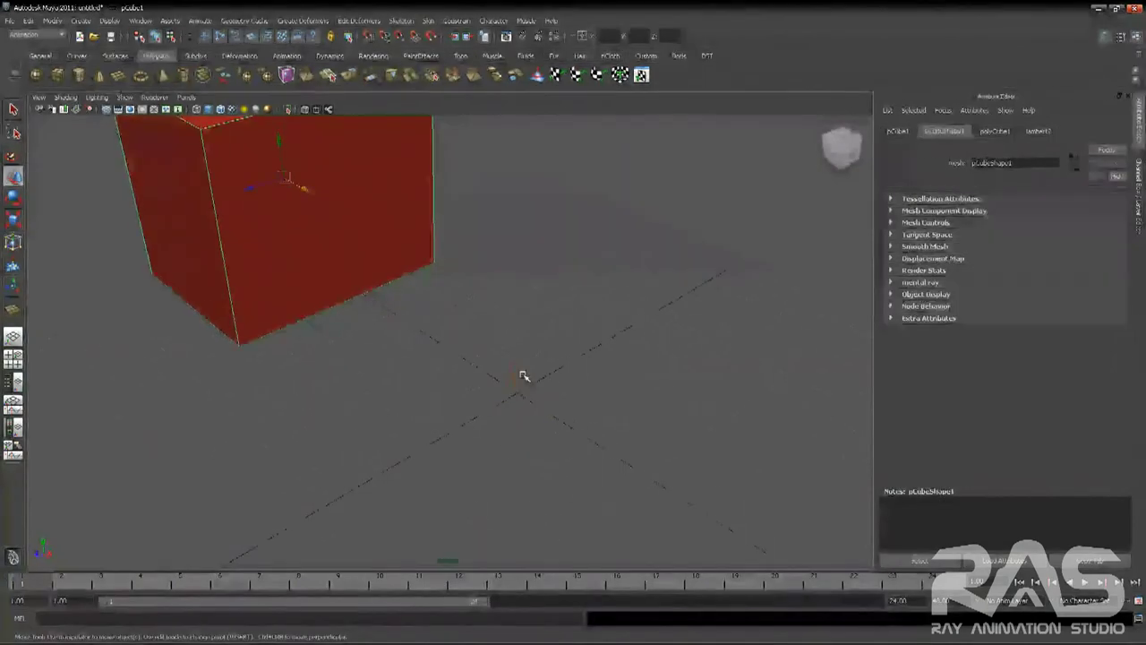
mouse_move(570, 402)
mouse_down()
mouse_move(574, 387)
mouse_move(524, 378)
mouse_move(422, 384)
mouse_move(545, 384)
mouse_move(481, 368)
mouse_move(476, 386)
mouse_move(452, 356)
mouse_move(486, 389)
mouse_move(511, 402)
mouse_move(475, 359)
mouse_move(588, 435)
mouse_move(521, 433)
mouse_move(578, 478)
mouse_move(609, 479)
mouse_up()
key(w)
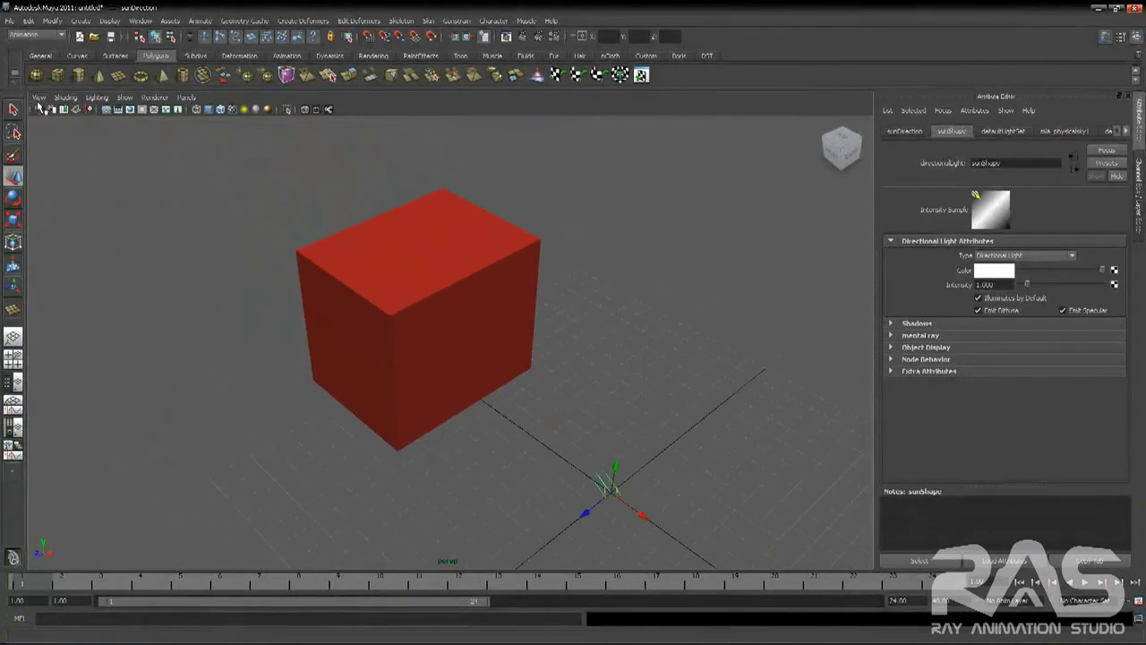
- Turn on the Resolution Gate and frame the red cube inside it
click(38, 97)
mouse_move(68, 227)
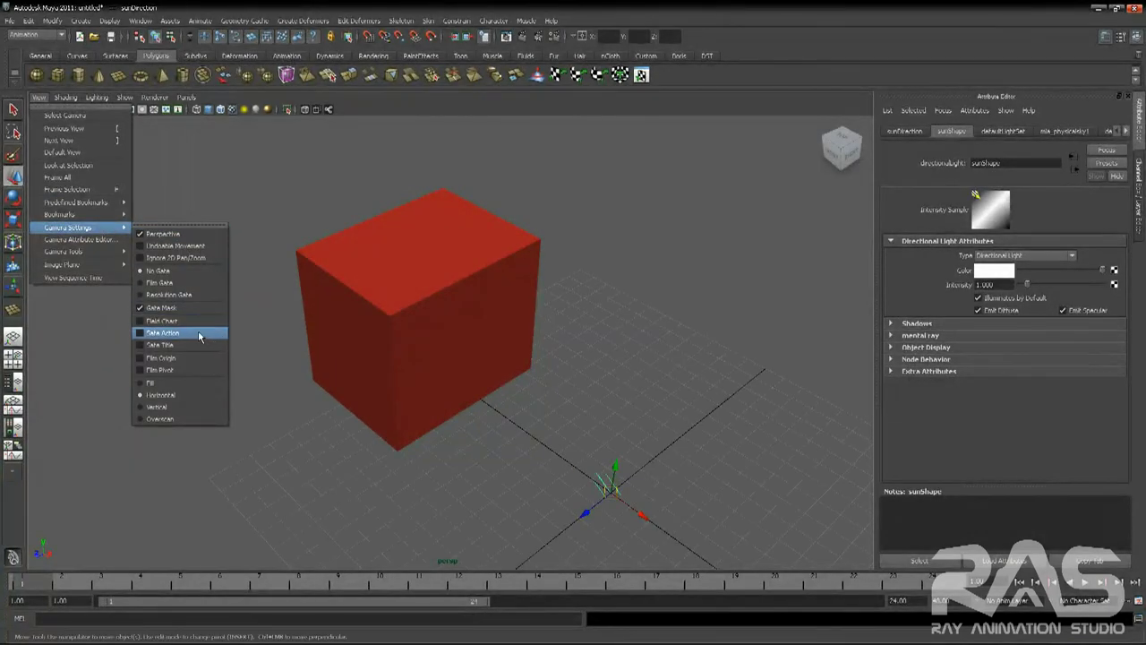
click(198, 283)
mouse_move(256, 304)
alt+mouse_down()
mouse_move(289, 351)
mouse_move(289, 335)
alt+mouse_up()
scroll(289, 349, down, 3)
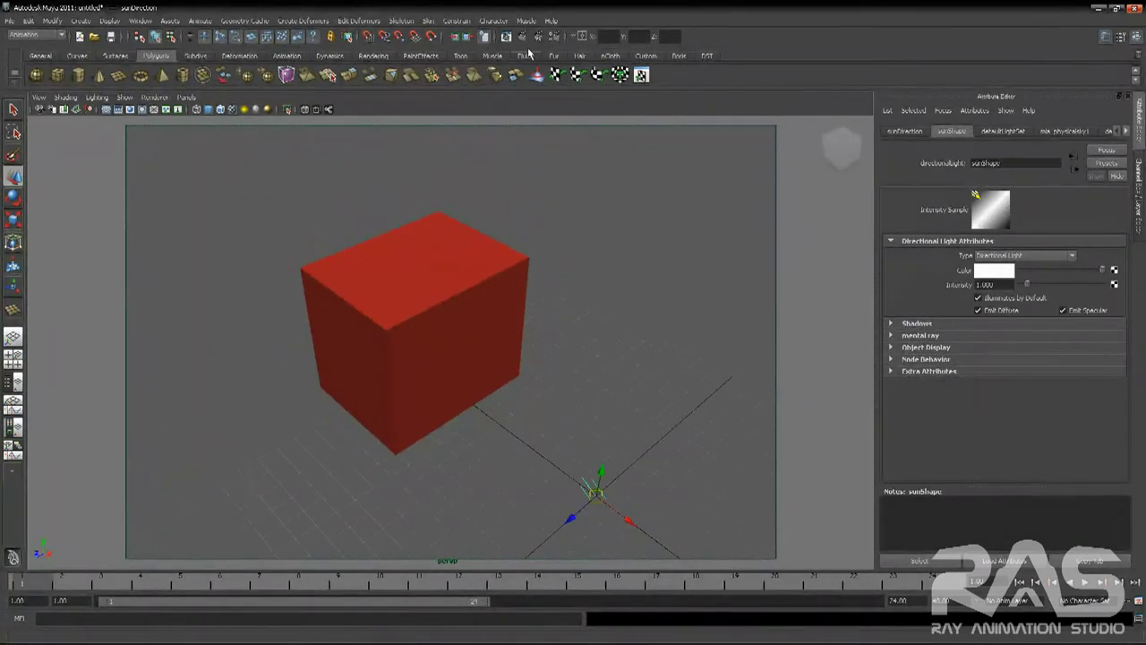
- Render the current frame in Render View to check the cube and shadow, then close it
click(510, 37)
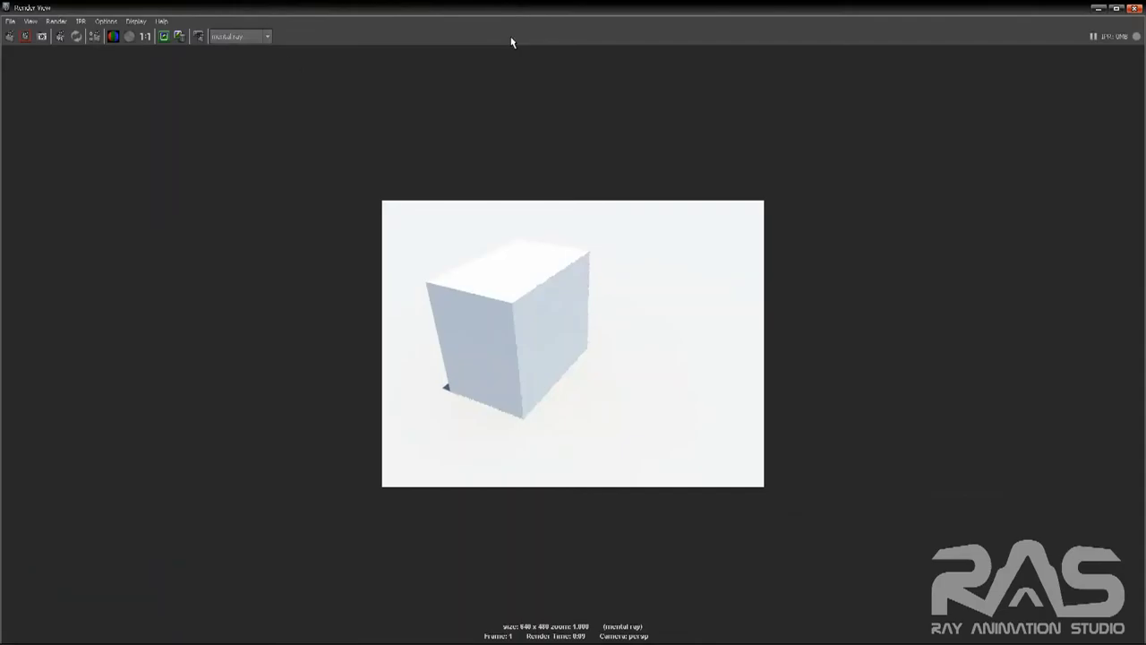
click(9, 36)
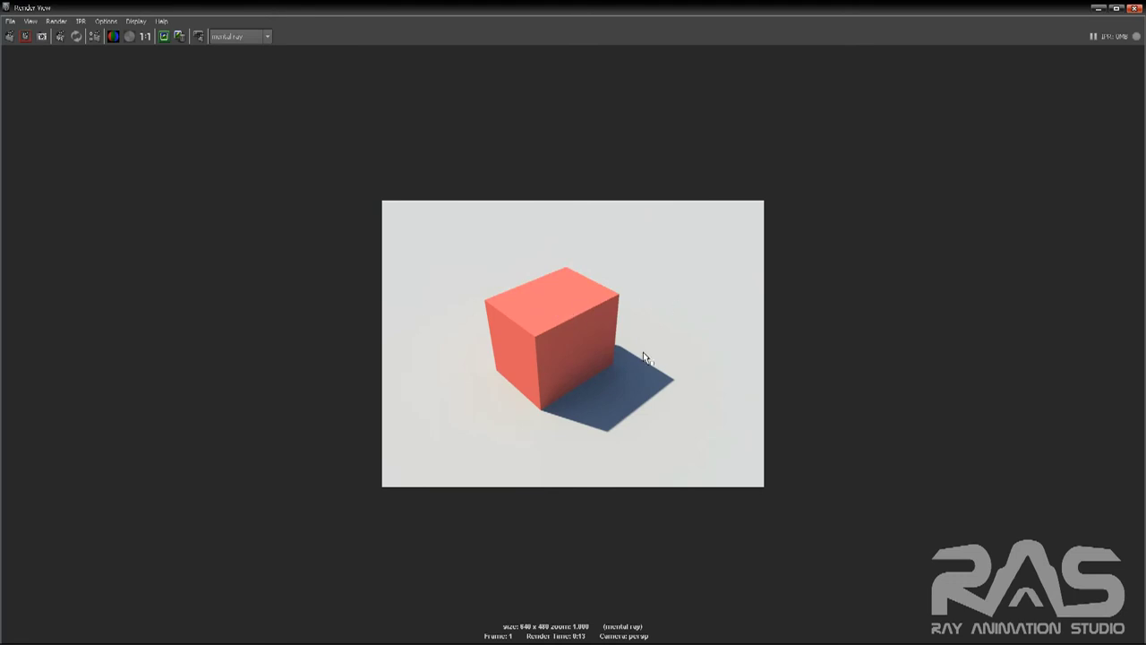
click(1135, 9)
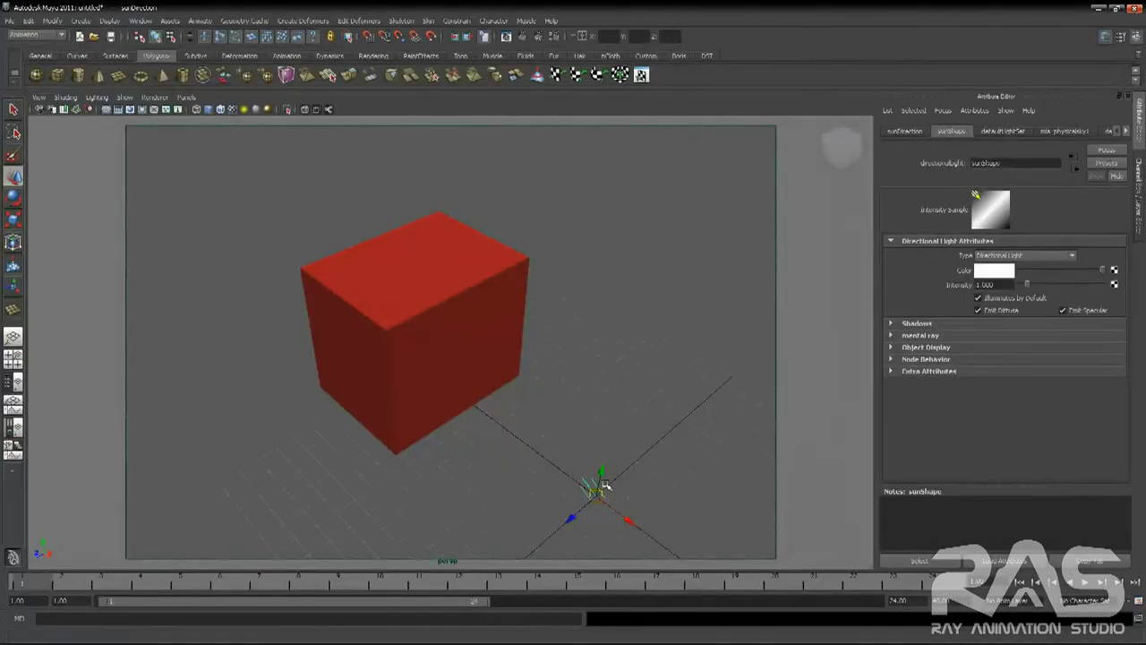
- Rotate the sun light down to a lower angle
key(e)
drag(625, 481, 591, 454)
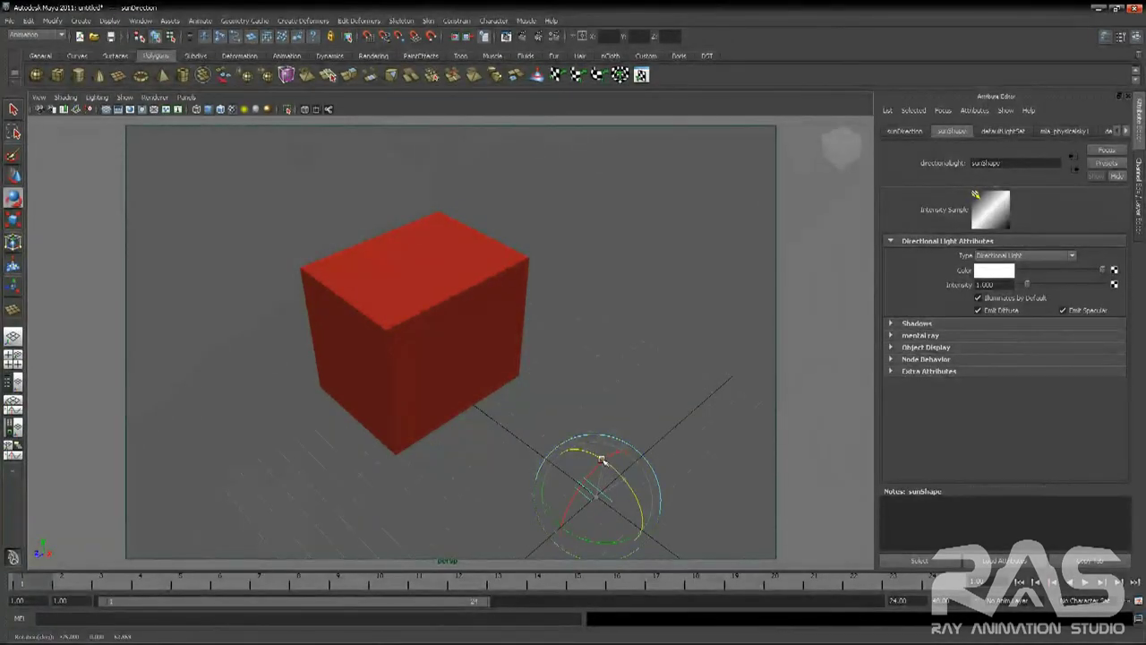
key(w)
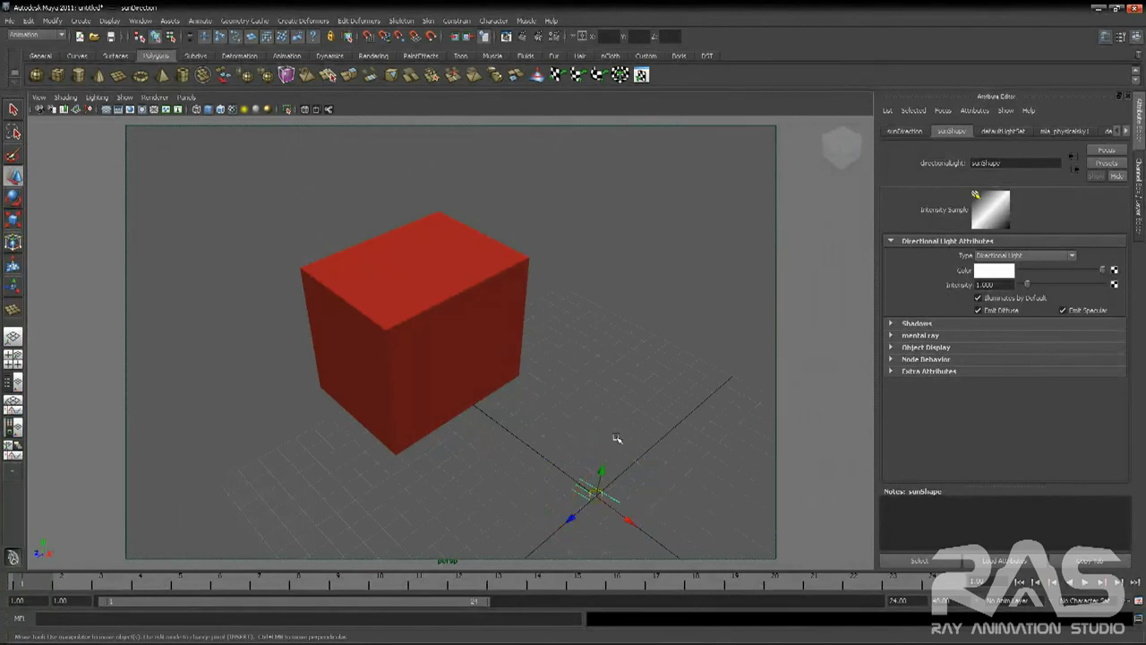
- Dim the sun's colour to light grey and re-render the frame
drag(1104, 270, 1081, 271)
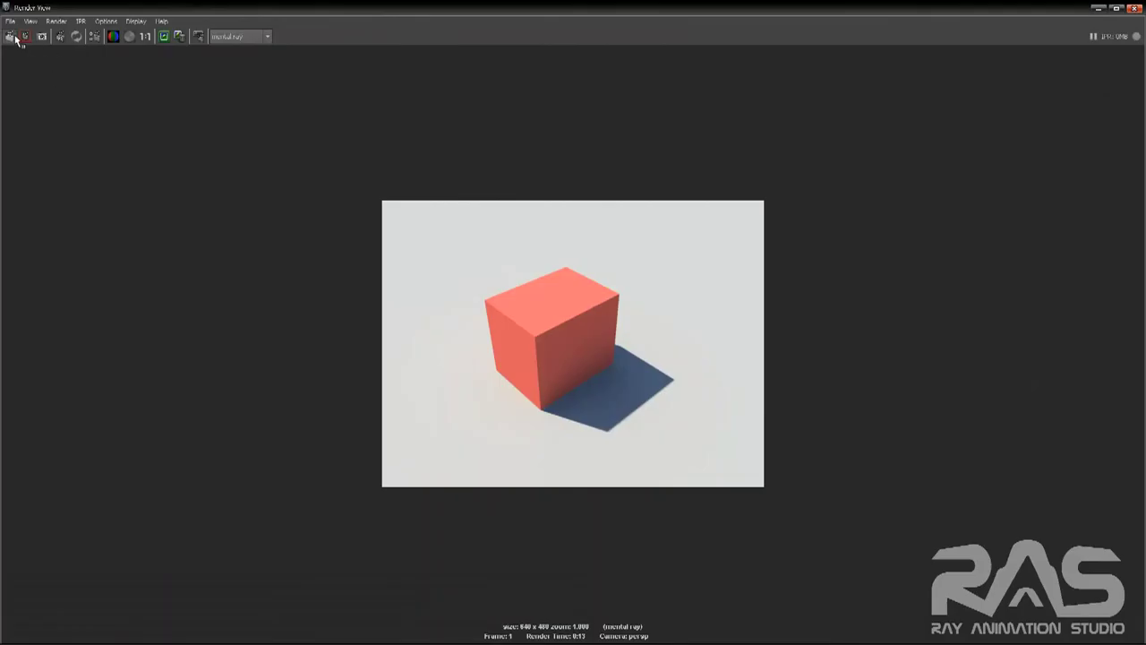
click(10, 37)
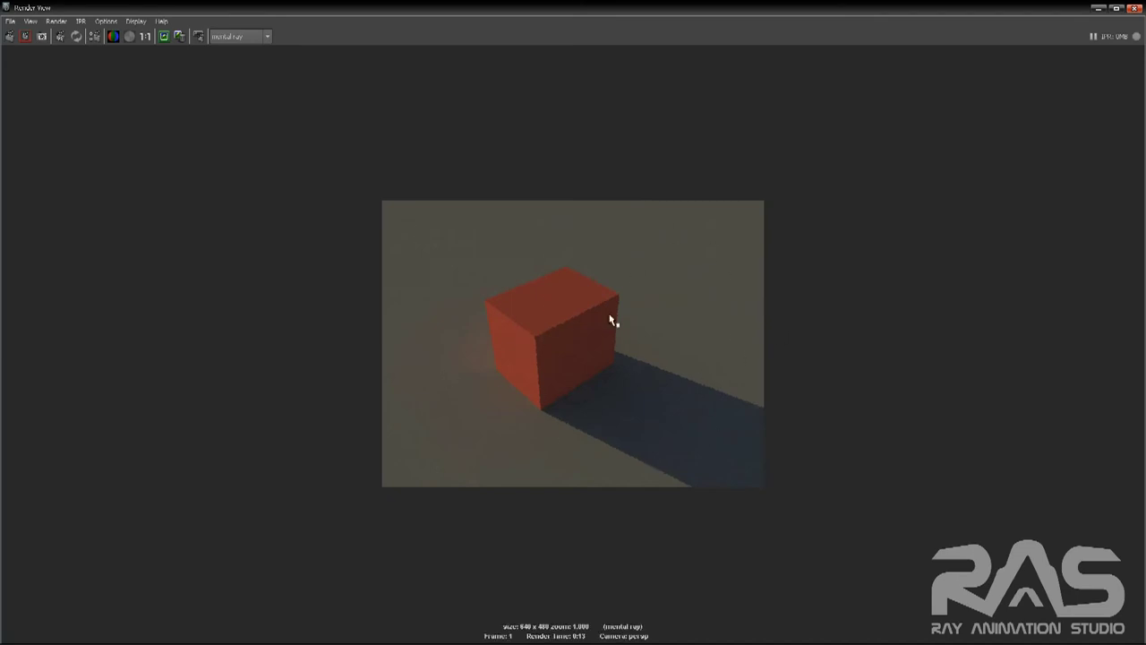
click(1135, 10)
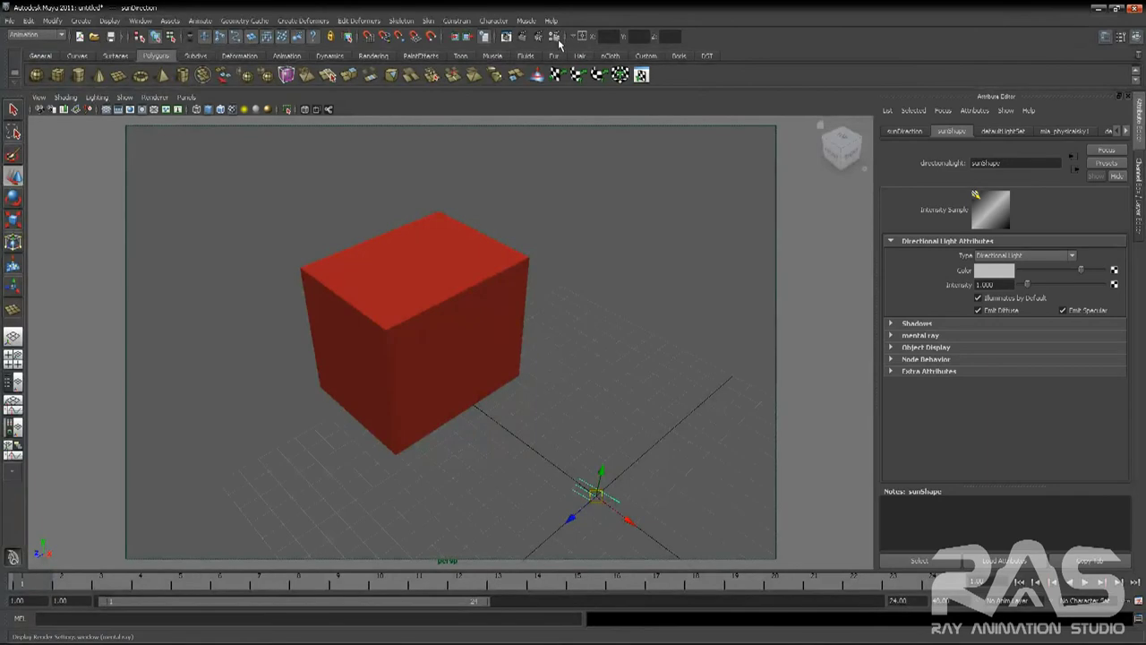
- Set the Common tab's Image Size preset to Full 1024 (1024 × 768)
click(555, 37)
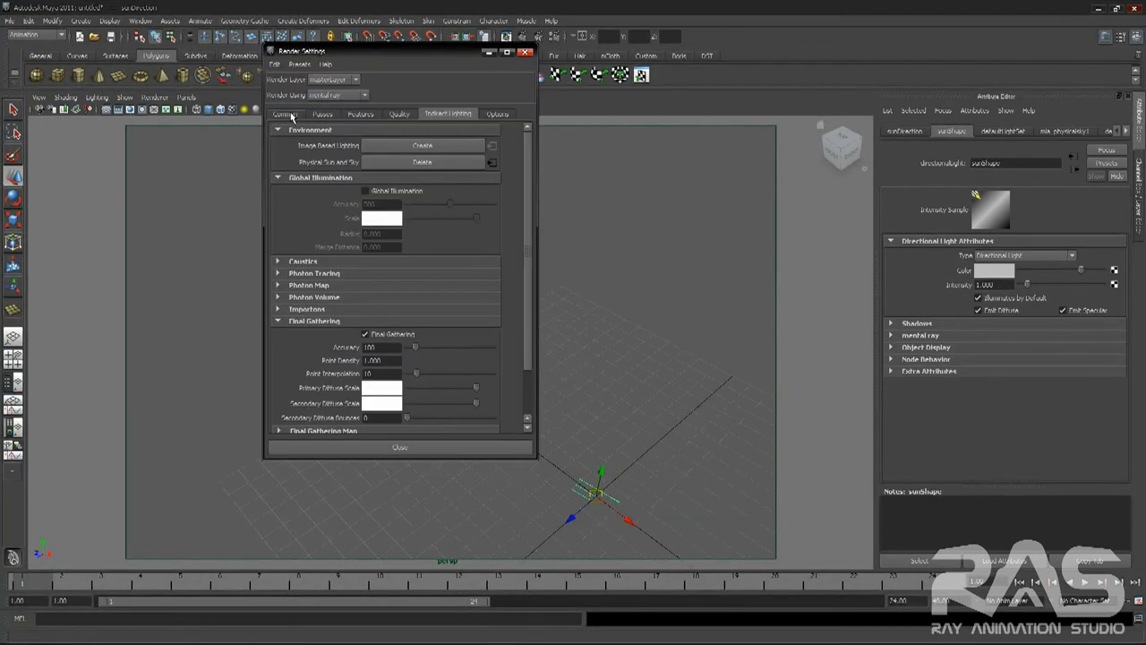
click(285, 113)
drag(525, 258, 530, 367)
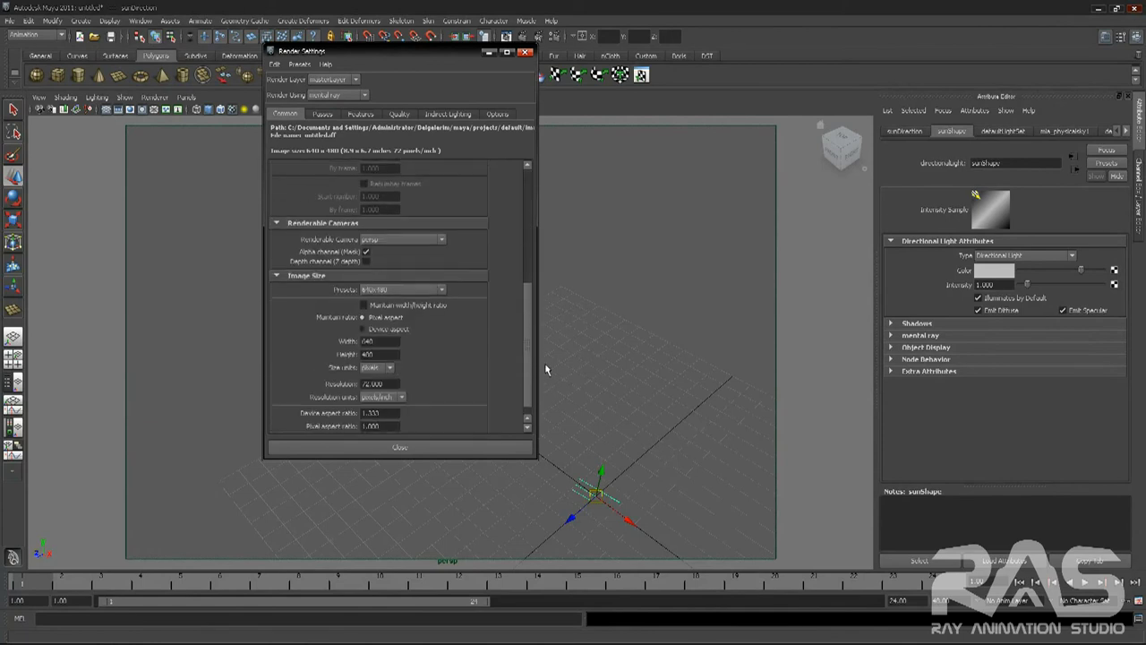
click(398, 290)
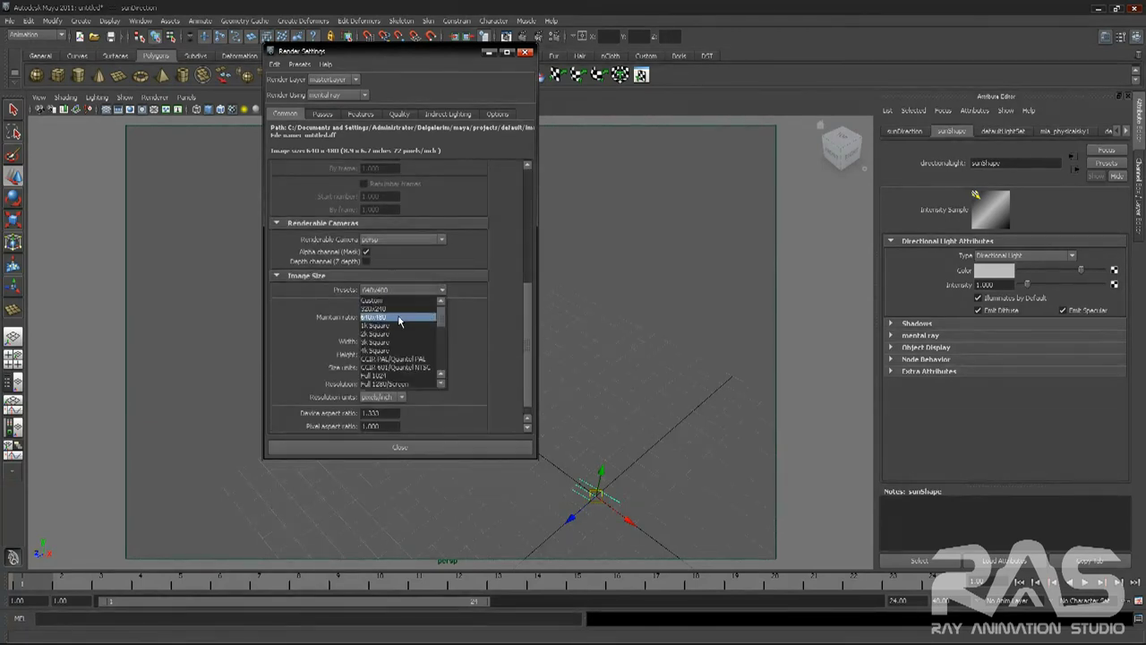
scroll(400, 327, down, 2)
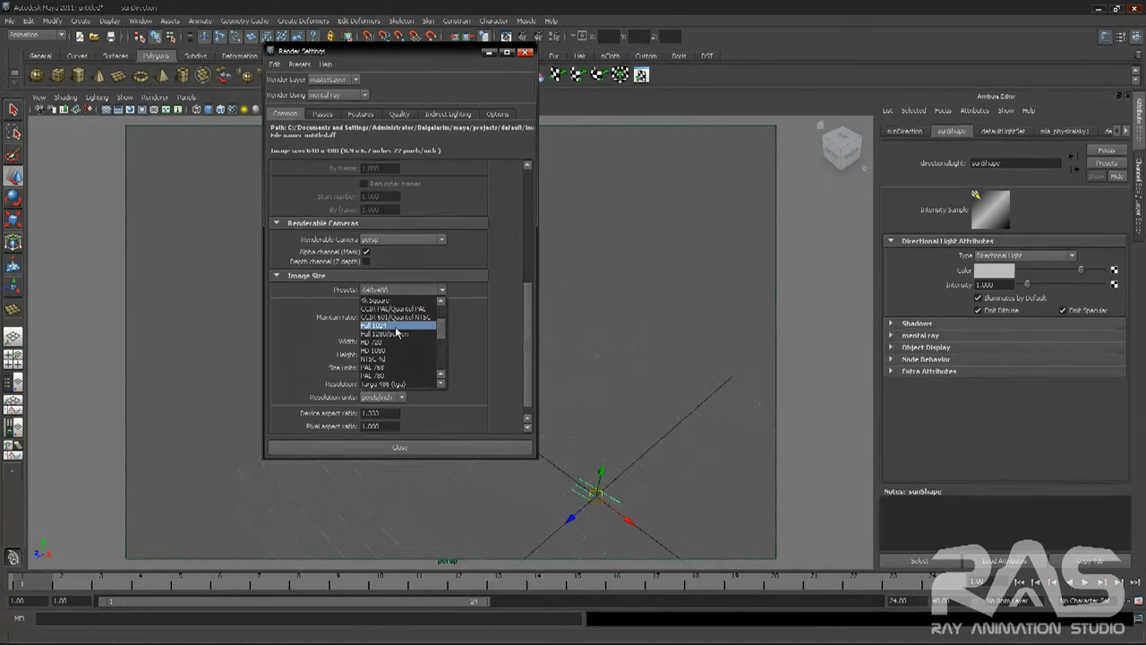
click(397, 327)
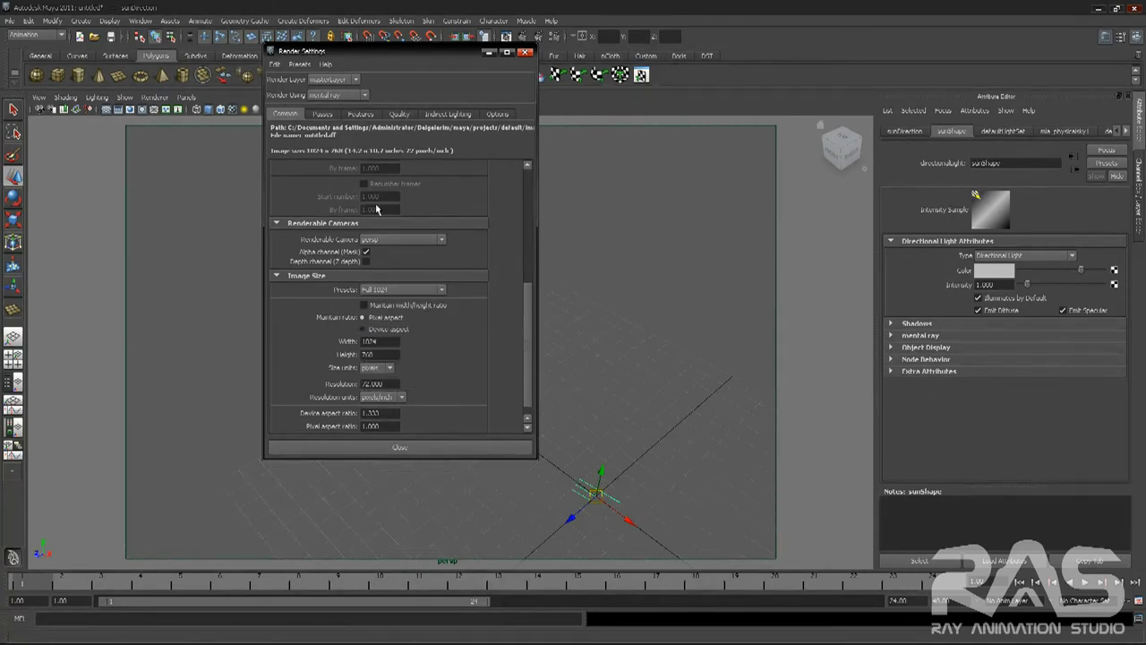
click(527, 52)
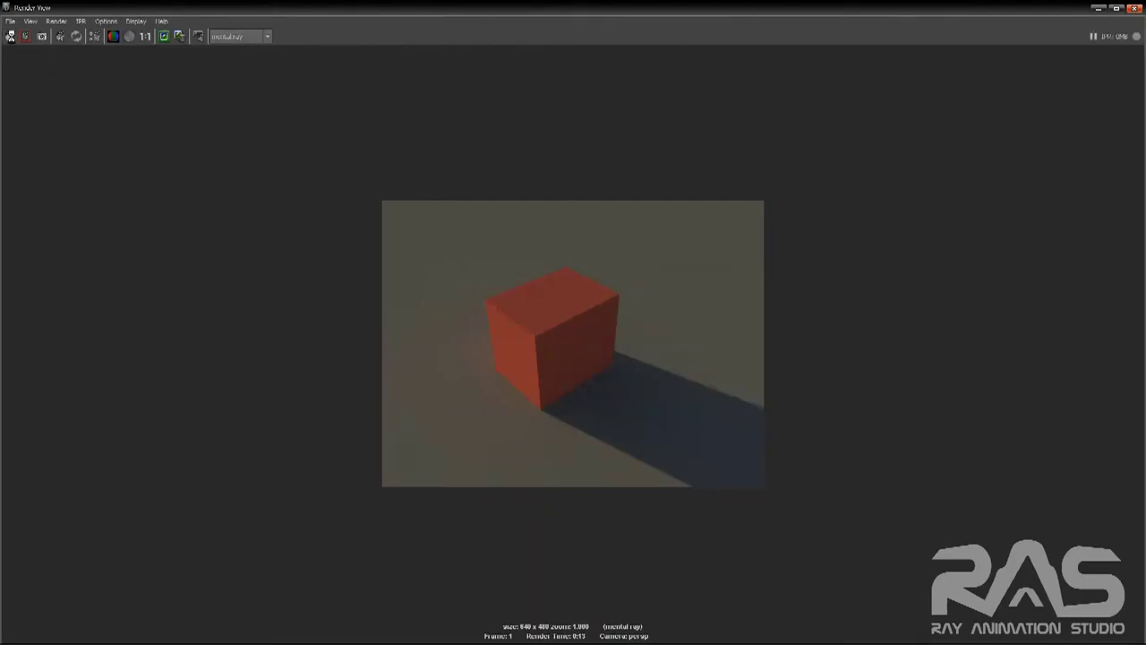
- Re-render the current frame in Render View at 1024 × 768
click(10, 35)
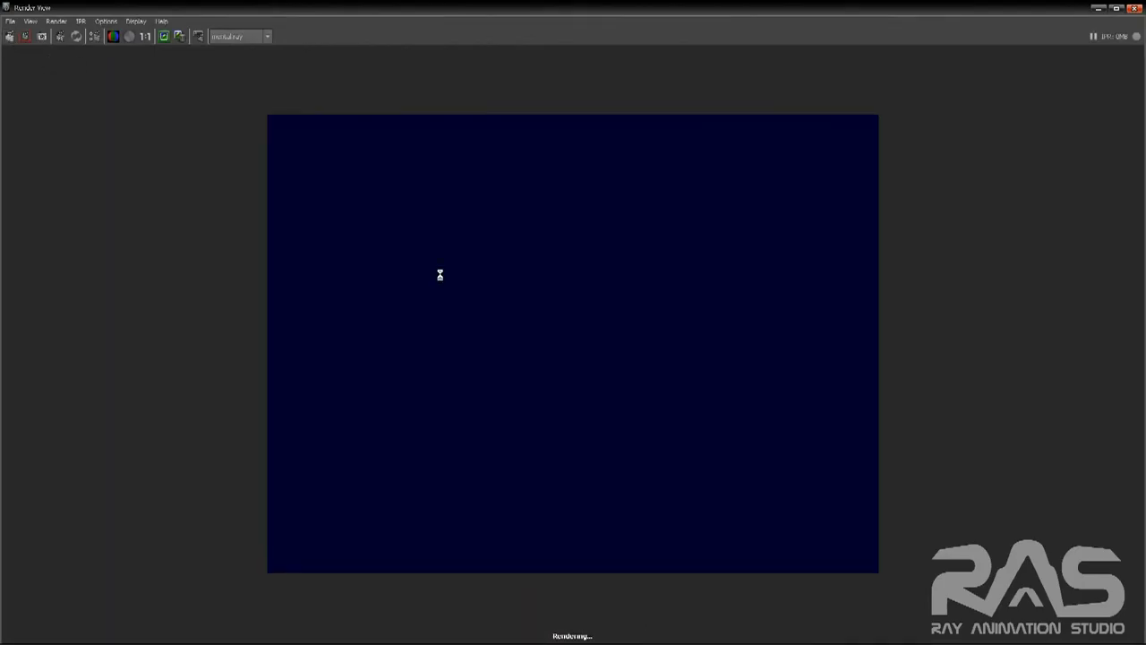